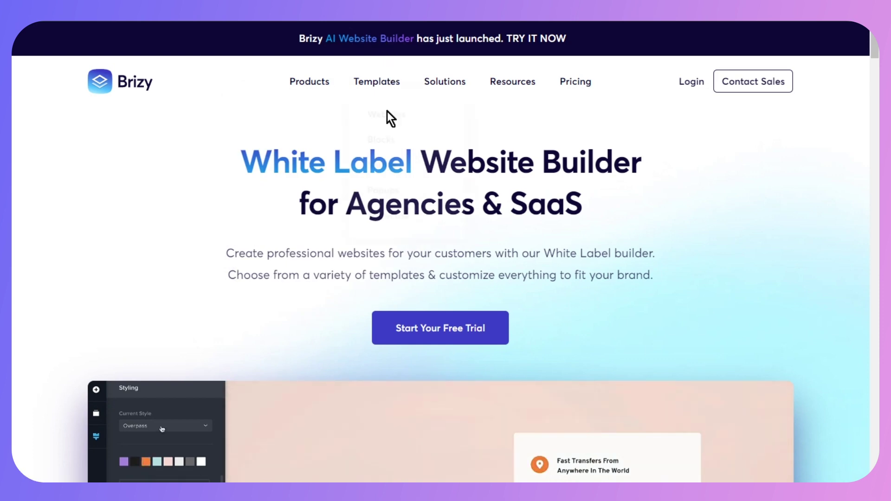
# Look through the Brizy homepage, including the AI Website Builder section and the features for agencies and SaaS companies
pyautogui.moveTo(377, 83)
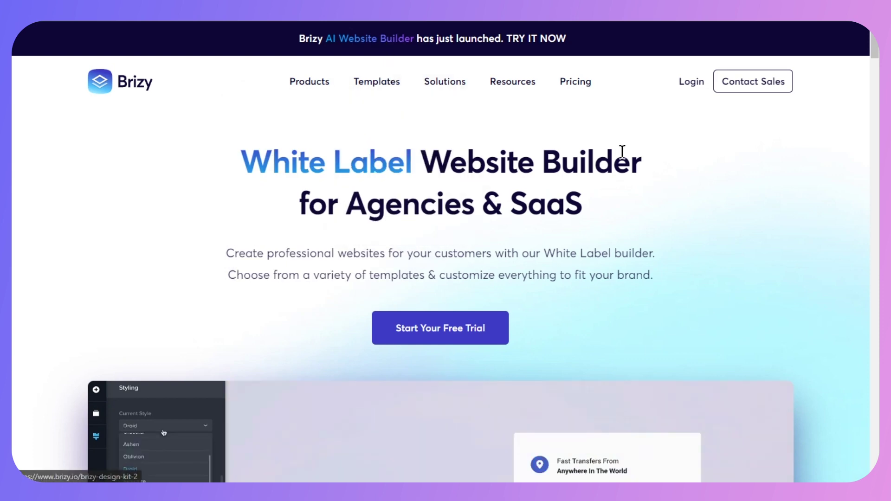
pyautogui.scroll(-5, 494, 340)
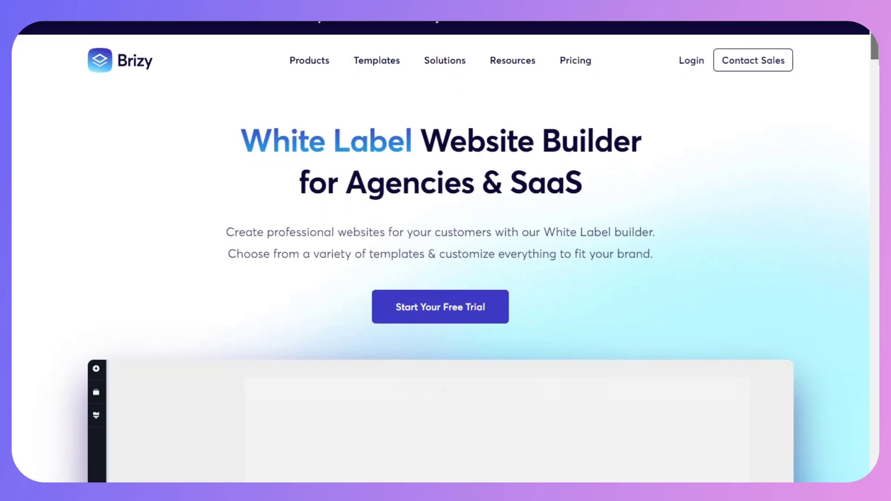
pyautogui.scroll(-2, 495, 340)
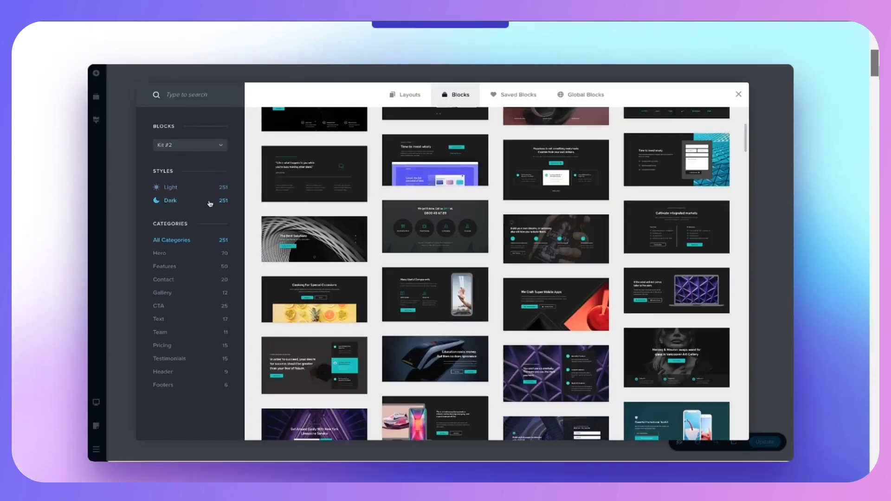
pyautogui.scroll(-4, 494, 340)
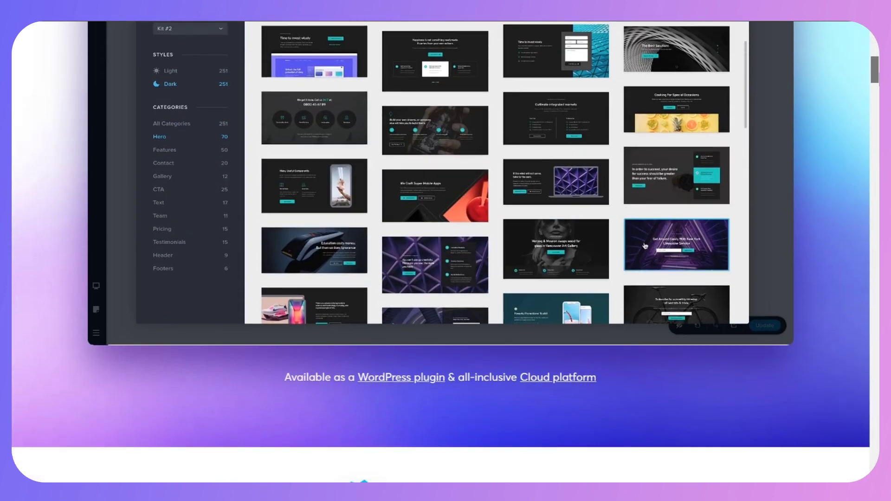
pyautogui.scroll(-5, 494, 340)
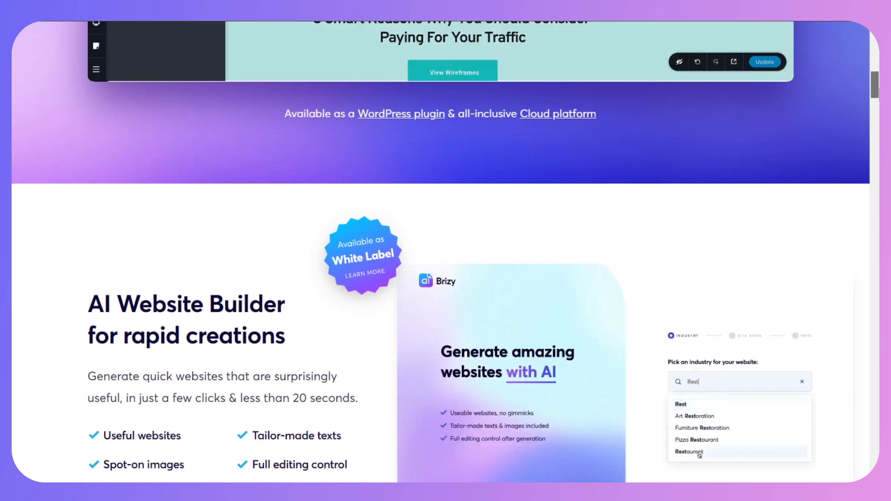
pyautogui.scroll(-1, 494, 341)
pyautogui.scroll(-4, 495, 340)
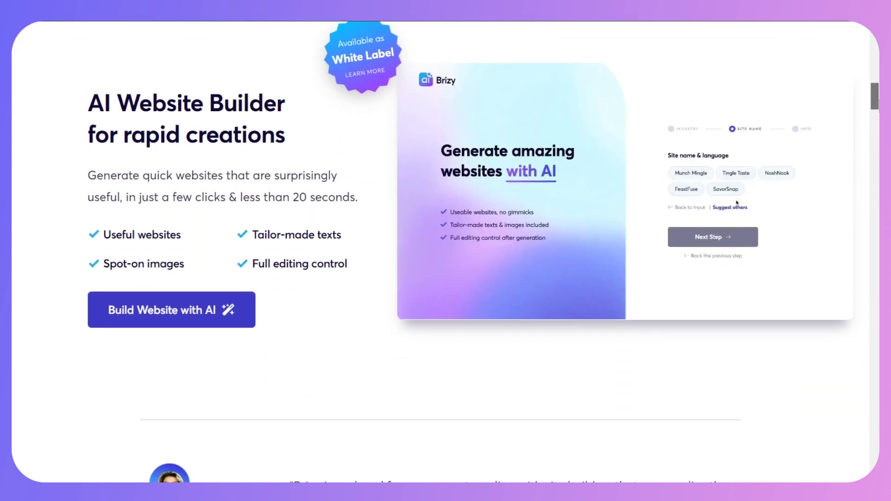
pyautogui.scroll(-1, 495, 340)
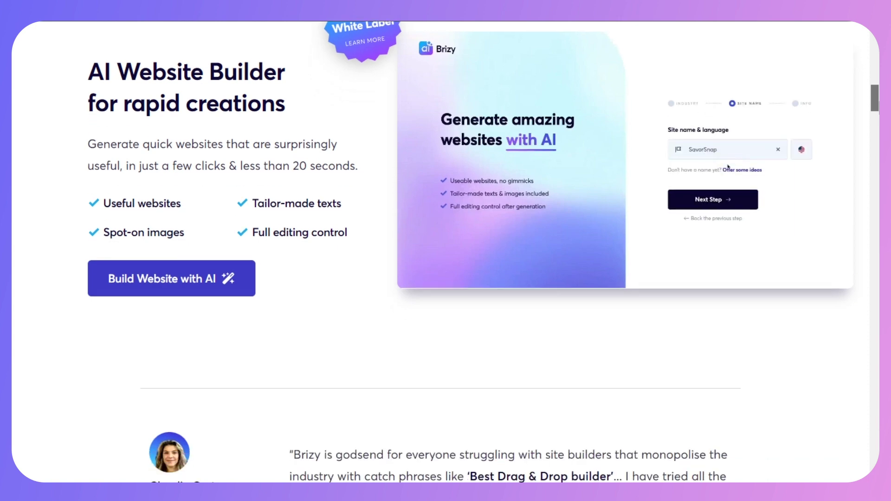
pyautogui.moveTo(875, 107); pyautogui.dragTo(876, 132)
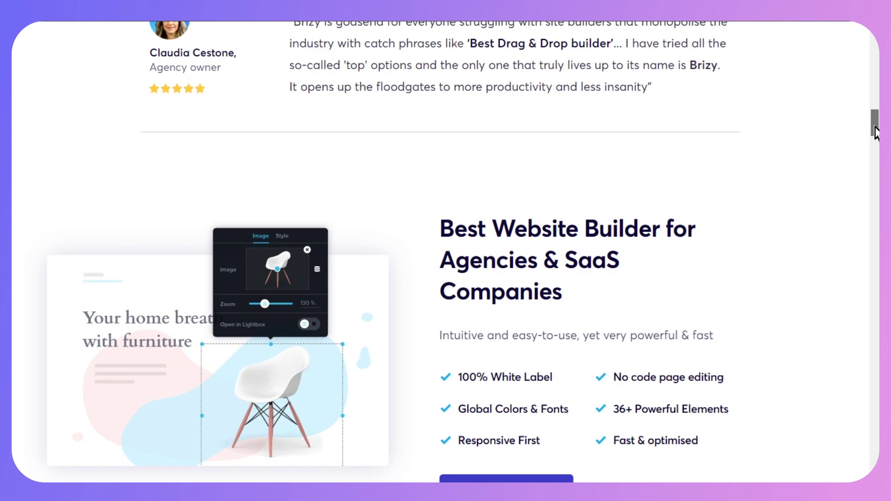
pyautogui.moveTo(875, 132); pyautogui.dragTo(875, 43)
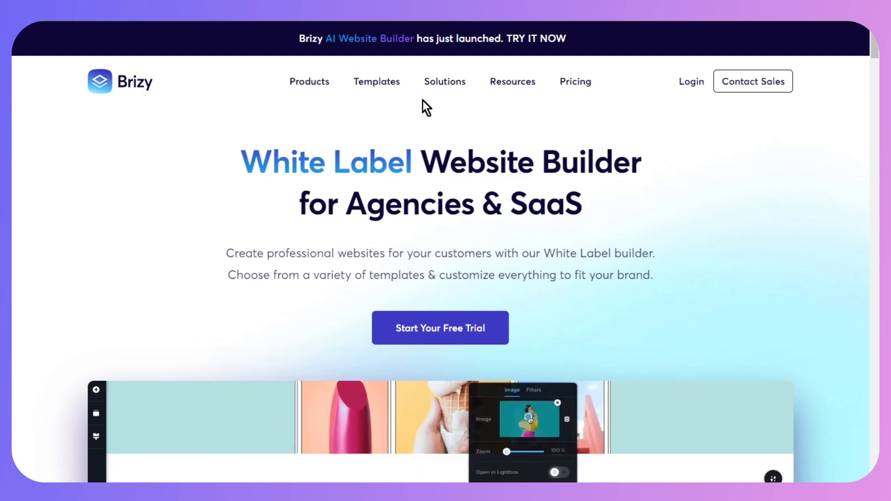
# Examine the Brizy Cloud plans on the pricing page, especially the White Label plan and its client and billing management feature
pyautogui.moveTo(296, 89)
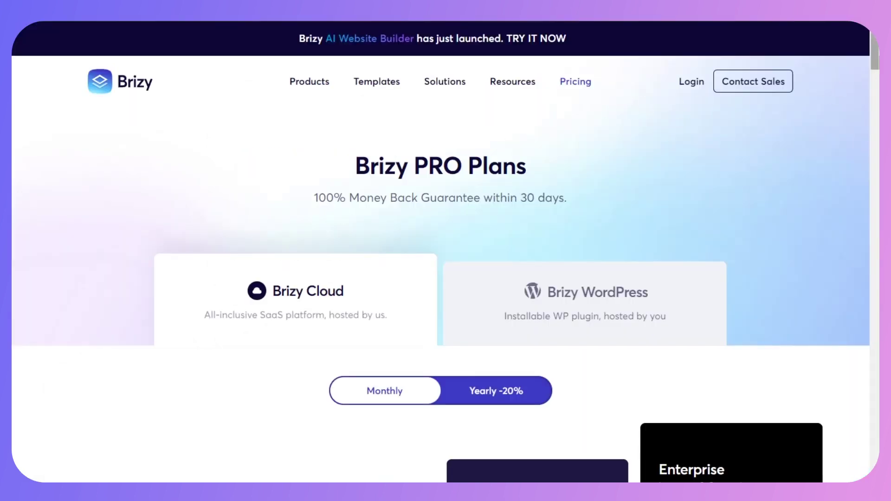
pyautogui.scroll(-7, 445, 251)
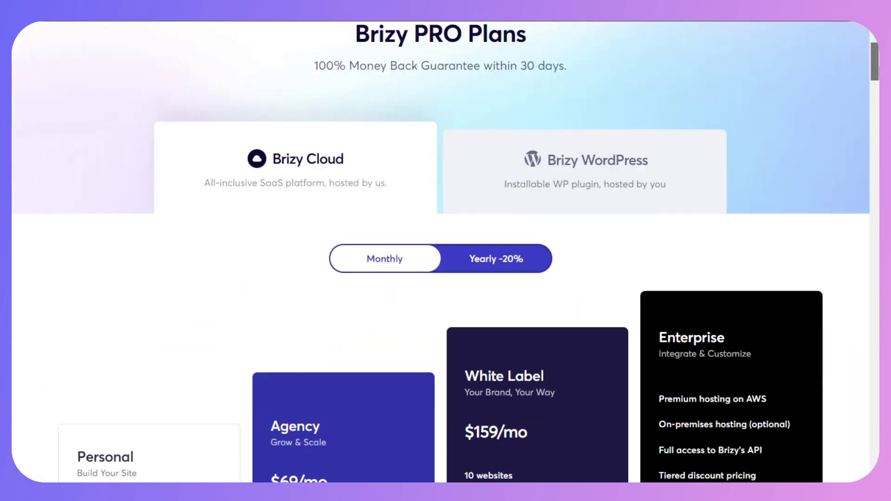
pyautogui.scroll(-3, 874, 100)
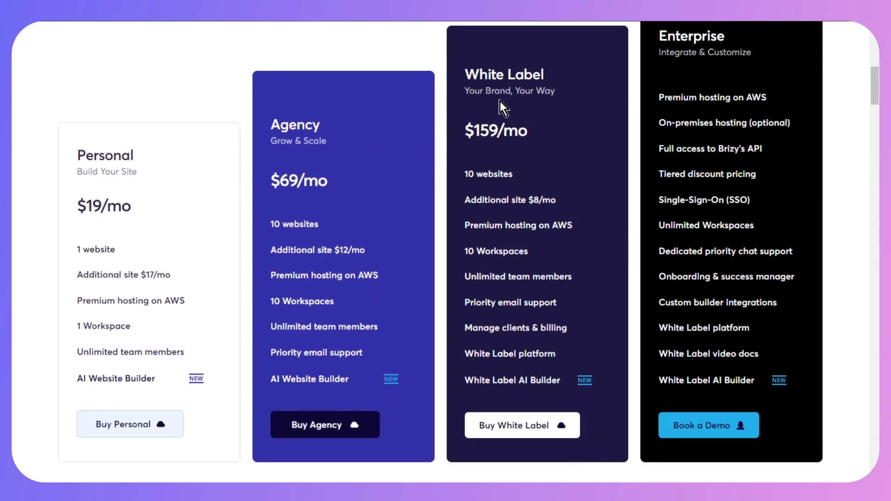
pyautogui.moveTo(479, 76); pyautogui.dragTo(508, 78)
pyautogui.click(566, 115)
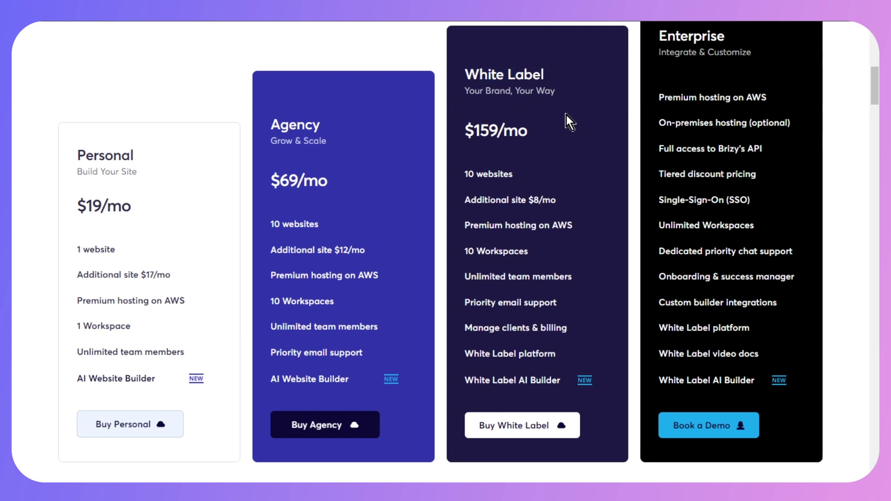
pyautogui.moveTo(465, 330); pyautogui.dragTo(570, 331)
pyautogui.click(587, 321)
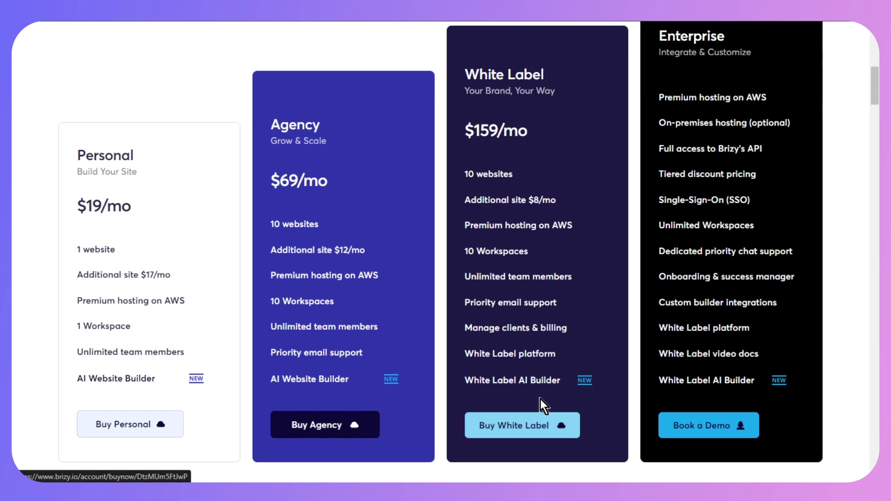
pyautogui.moveTo(878, 79); pyautogui.dragTo(877, 46)
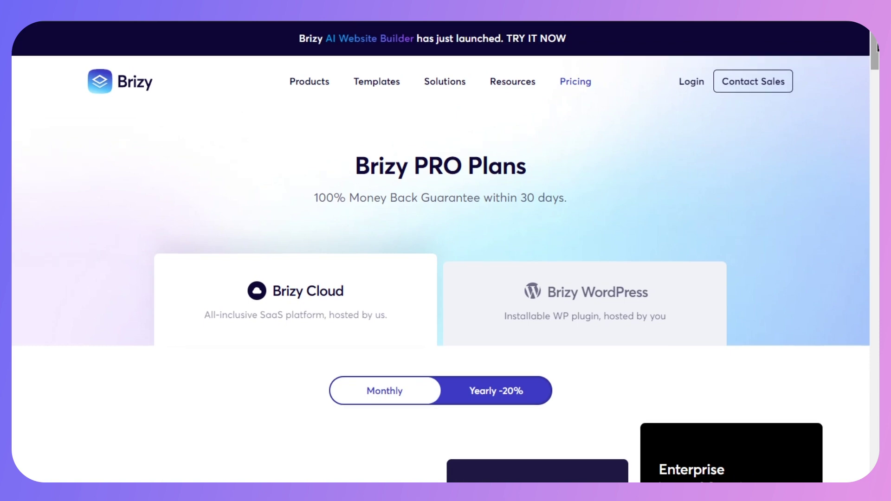
# Log in to the Brizy dashboard and view the list of available workspaces
pyautogui.click(694, 85)
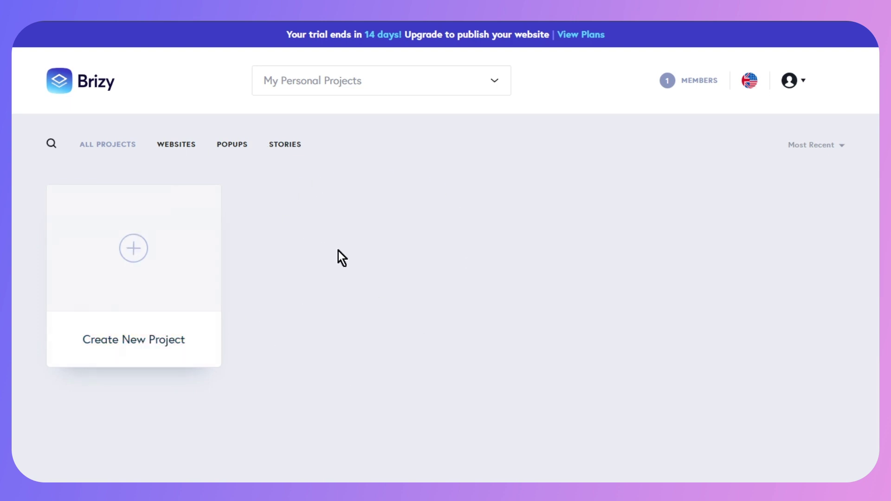
pyautogui.click(492, 83)
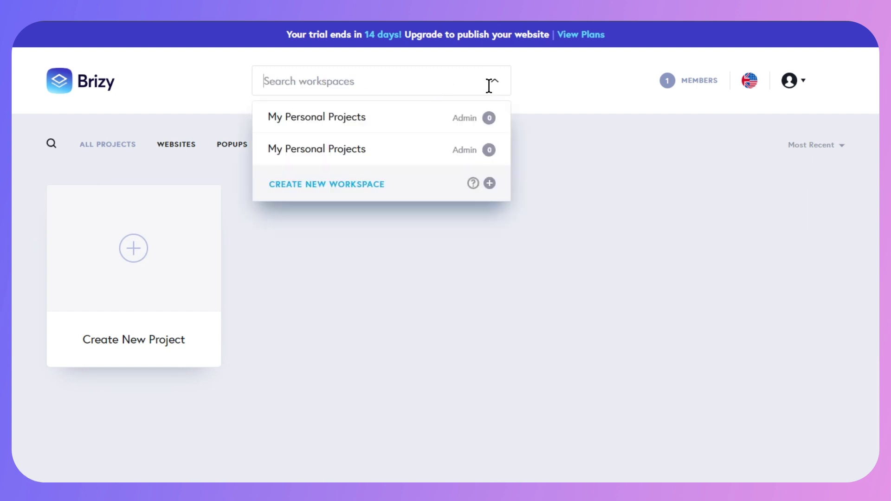
pyautogui.click(328, 228)
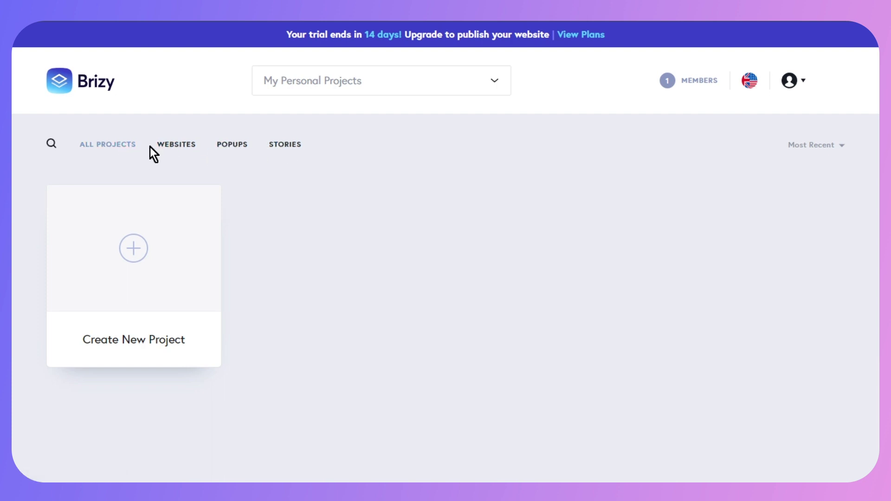
# Start a new project of the Website & Landing Page type
pyautogui.click(136, 257)
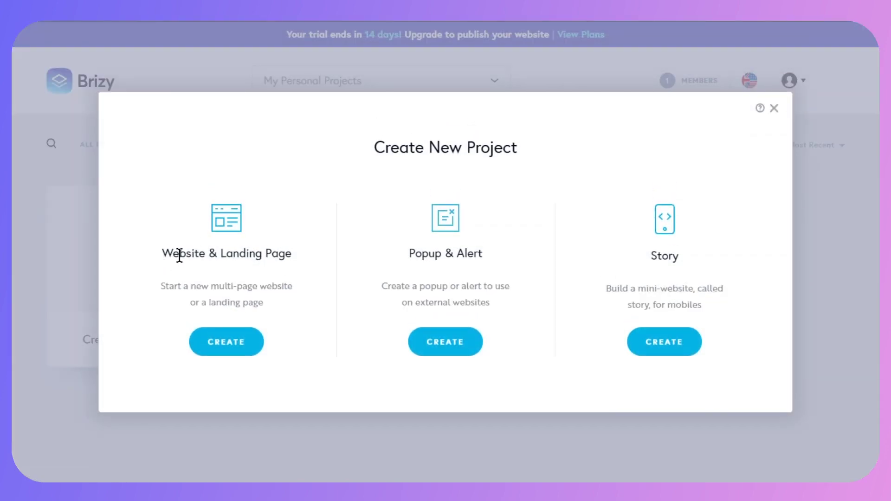
pyautogui.moveTo(168, 254); pyautogui.dragTo(278, 254)
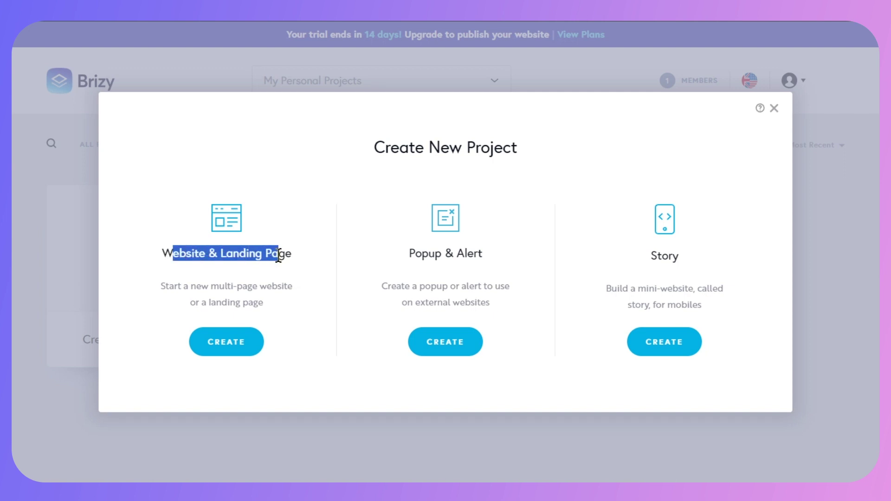
pyautogui.click(301, 258)
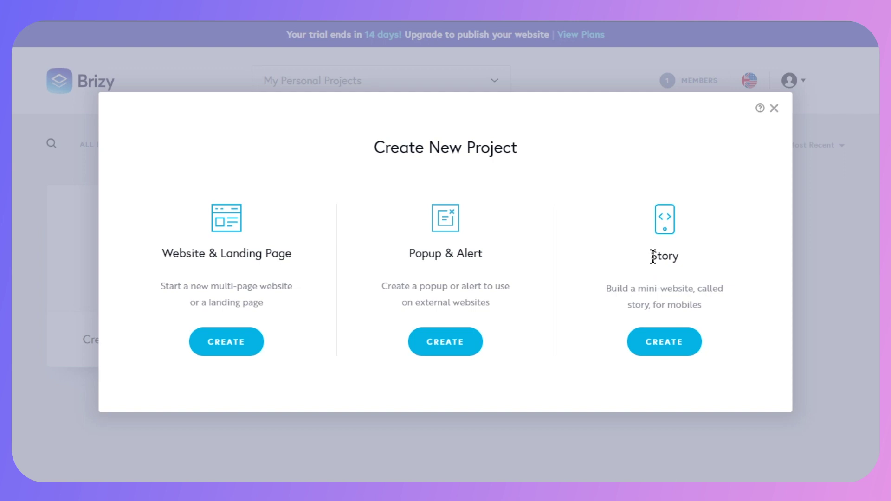
pyautogui.click(218, 348)
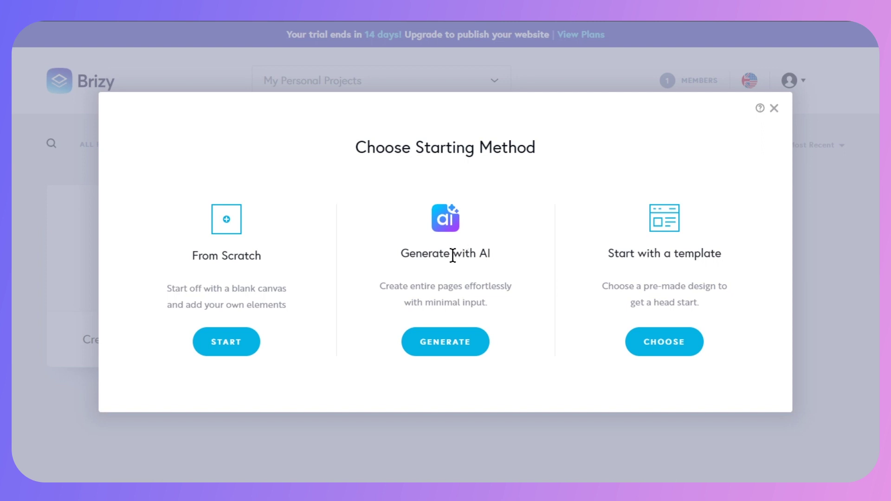
# Choose to start with a template and create the website from the Parley design
pyautogui.moveTo(443, 255); pyautogui.dragTo(502, 265)
pyautogui.click(506, 266)
pyautogui.click(656, 351)
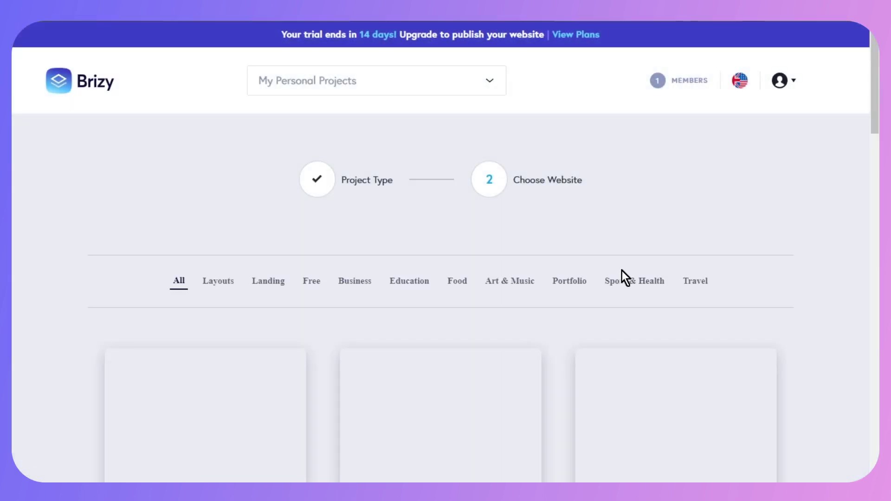
pyautogui.moveTo(875, 126); pyautogui.dragTo(878, 157)
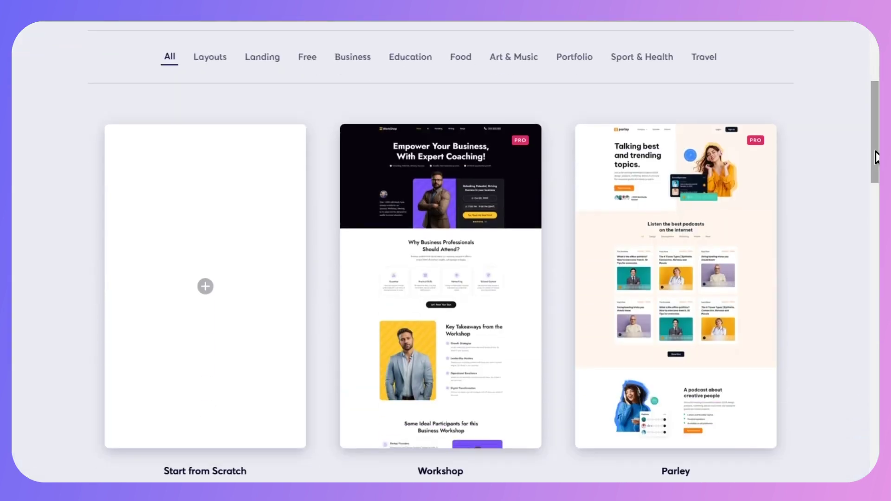
pyautogui.moveTo(667, 240)
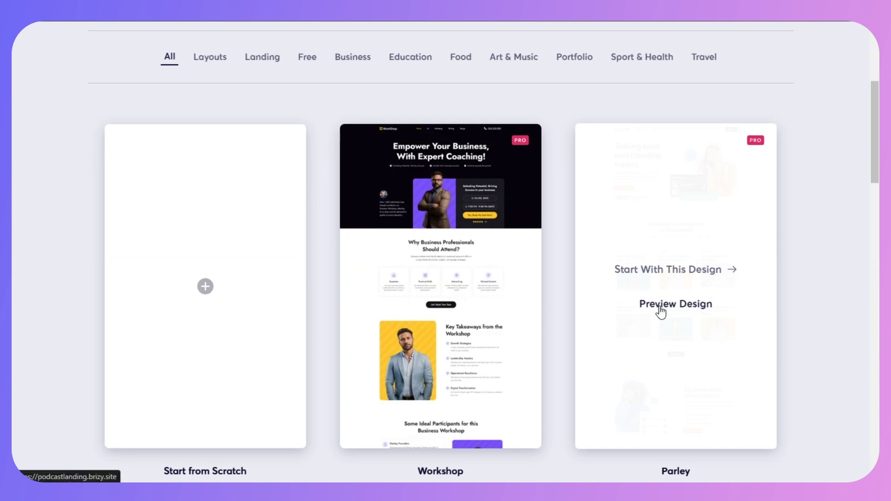
pyautogui.click(656, 273)
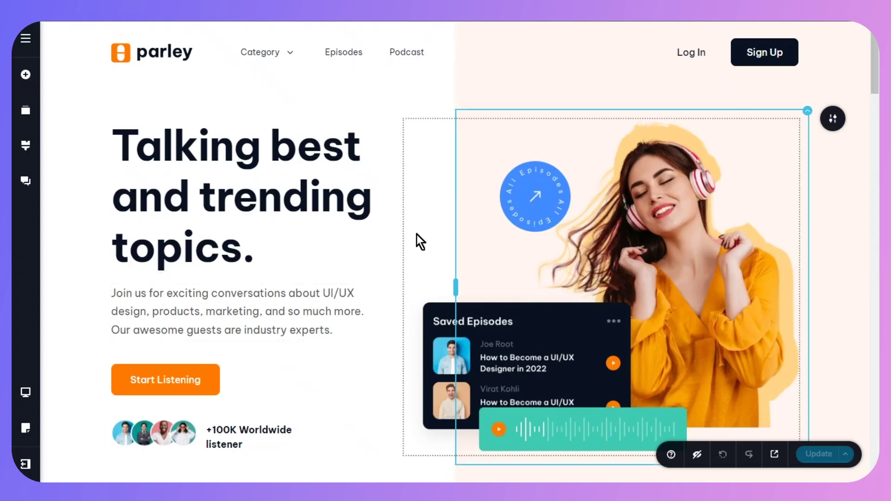
# Look through the Parley page's sections and the available elements in the editor, and return to the project dashboard
pyautogui.scroll(-1, 420, 241)
pyautogui.click(182, 320)
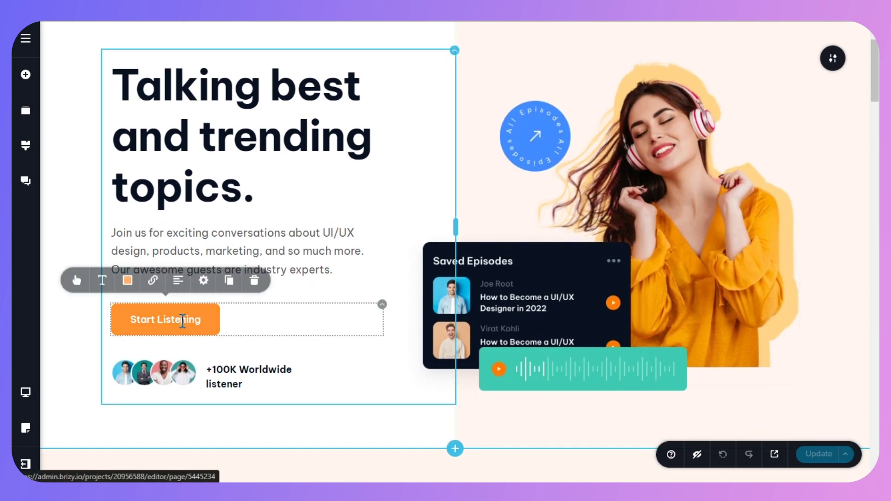
pyautogui.click(570, 284)
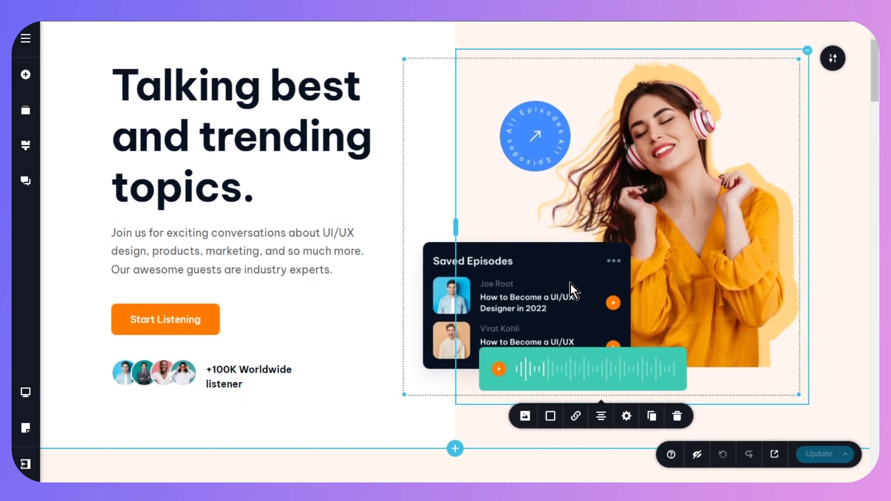
pyautogui.scroll(-6, 591, 293)
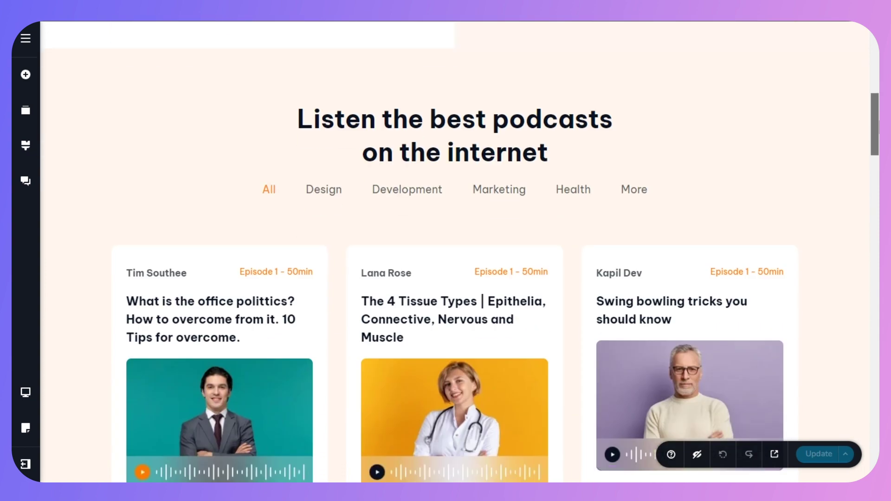
pyautogui.scroll(-8, 563, 91)
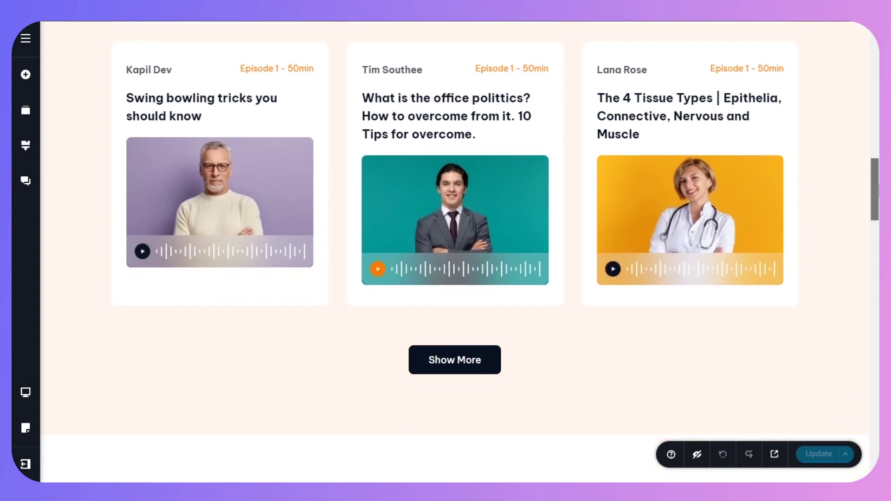
pyautogui.click(25, 77)
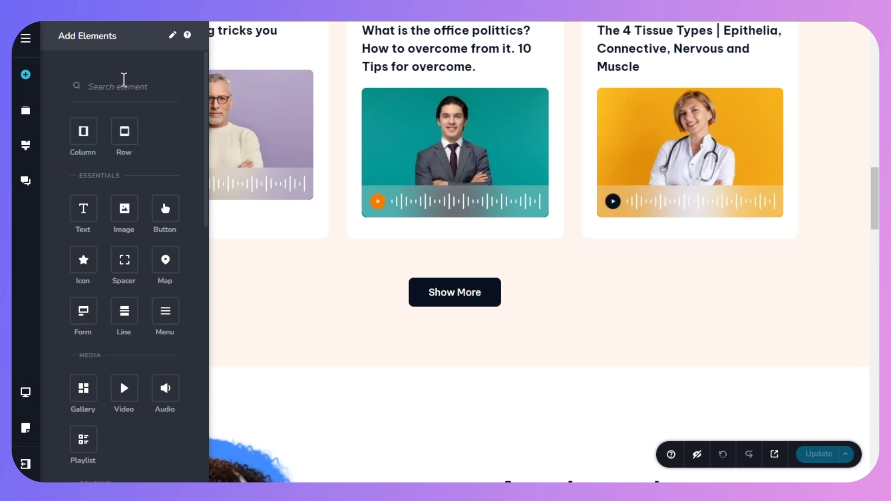
pyautogui.moveTo(85, 213); pyautogui.dragTo(132, 207)
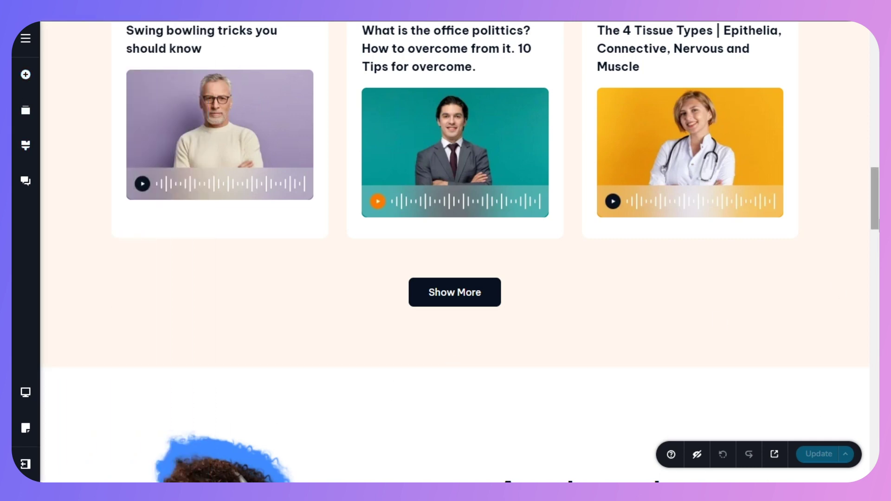
pyautogui.scroll(-3, 398, 384)
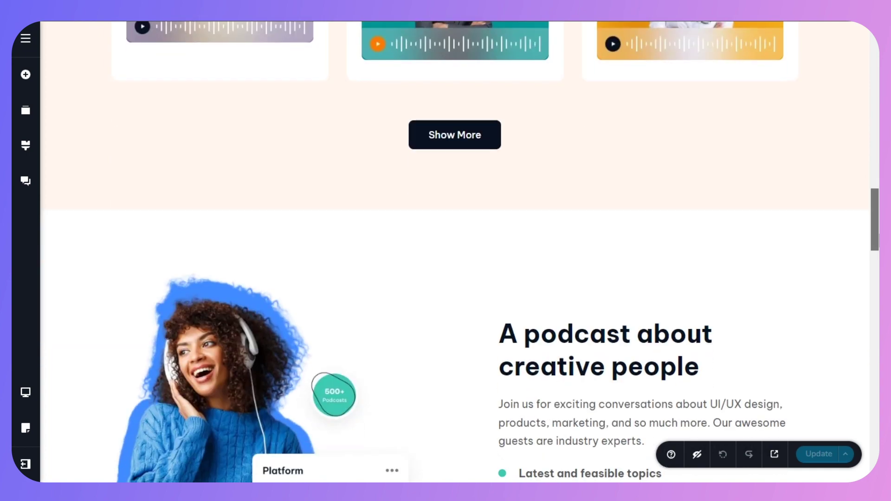
pyautogui.moveTo(874, 219); pyautogui.dragTo(873, 62)
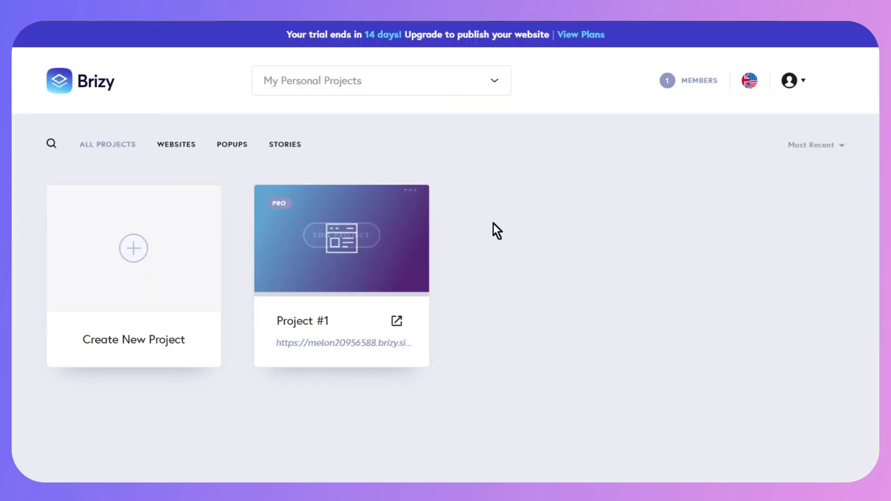
pyautogui.moveTo(289, 219)
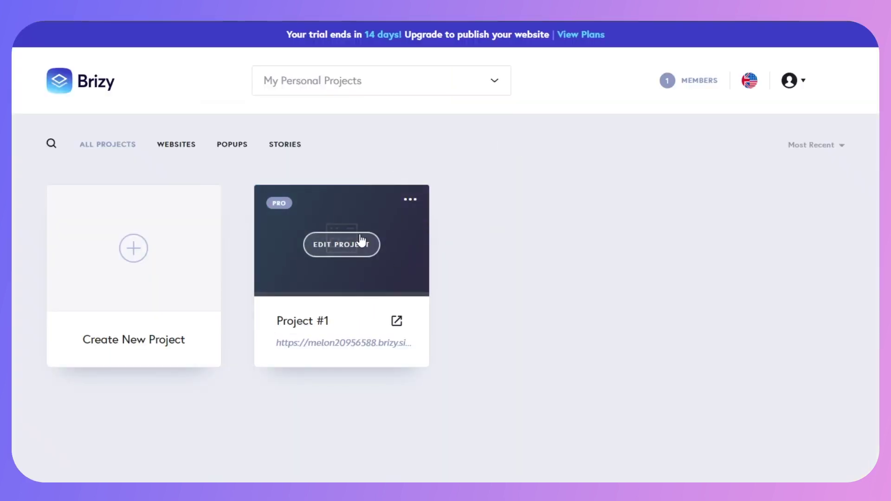